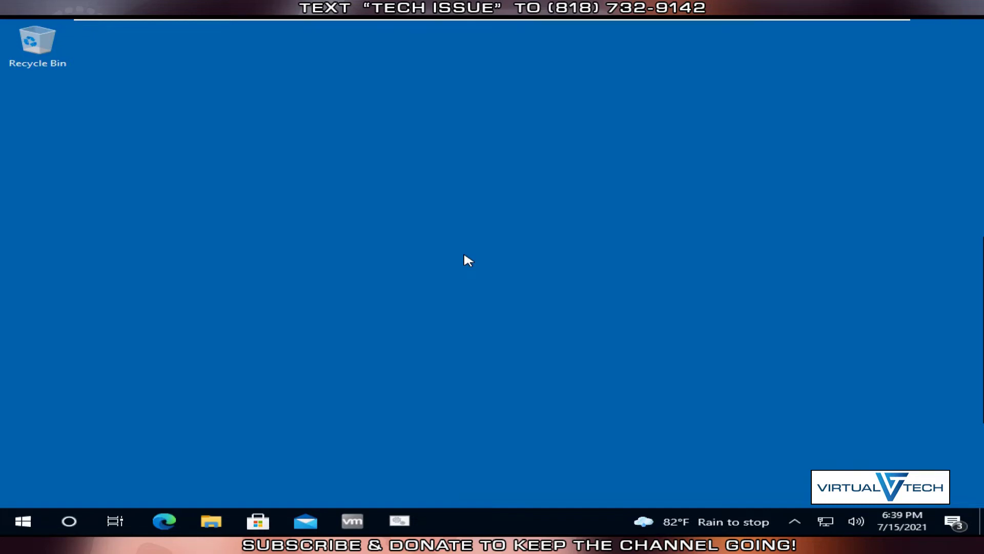
# Open Display settings from the desktop's right-click menu
pyautogui.rightClick(366, 285)
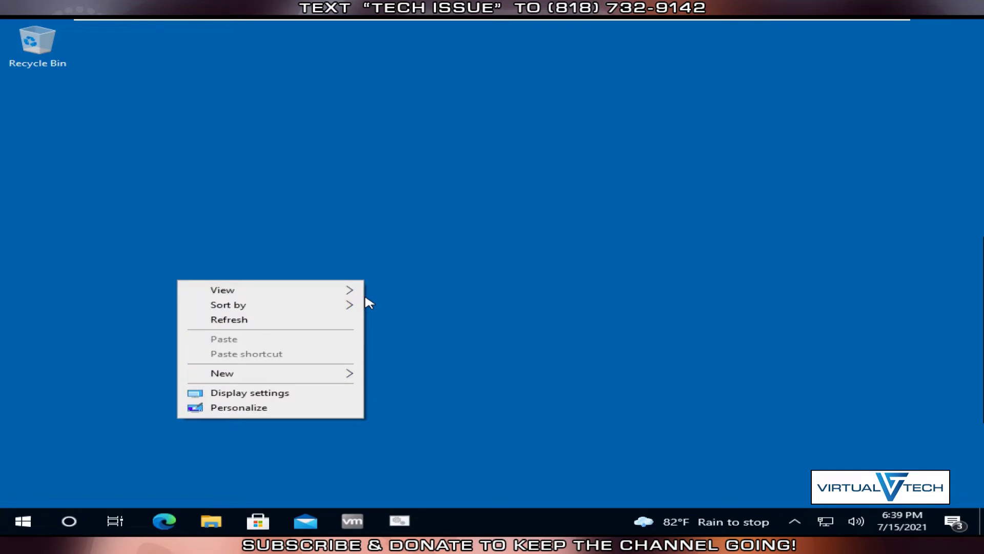
pyautogui.click(328, 391)
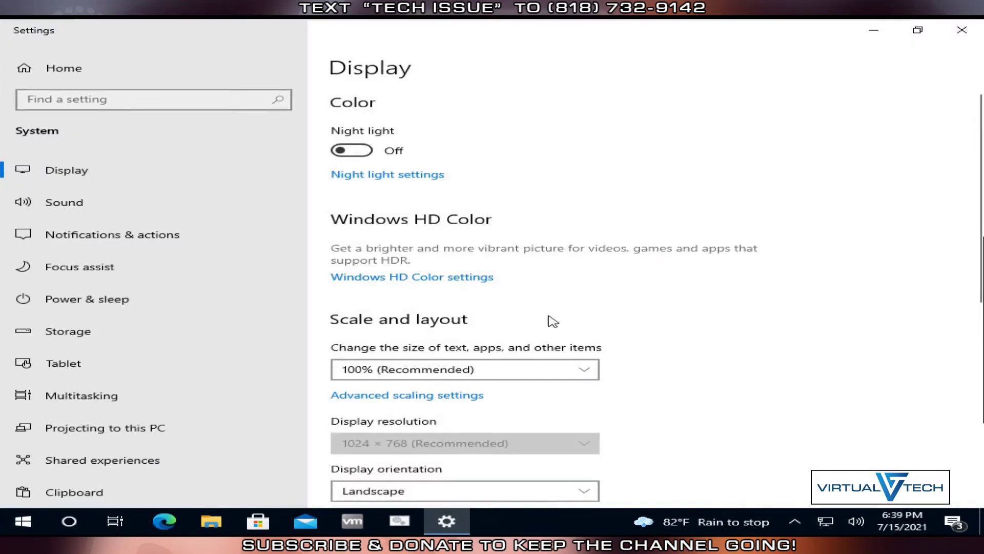
pyautogui.scroll(-2, 555, 320)
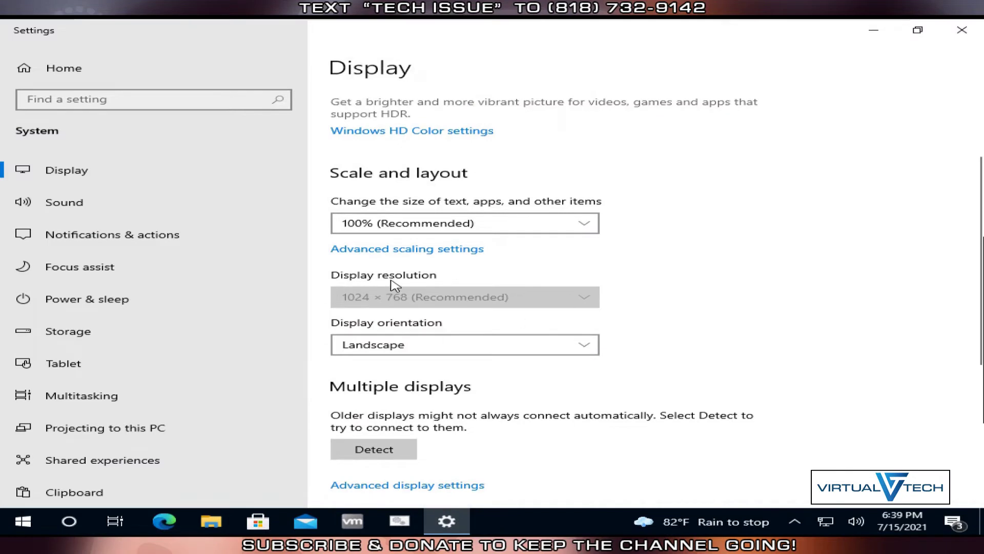
pyautogui.scroll(-2, 536, 305)
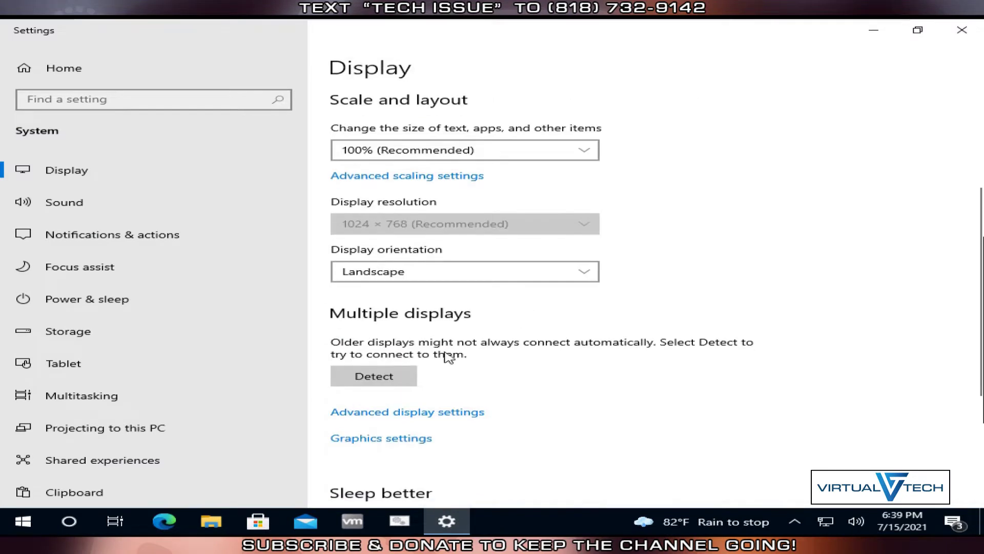
# Open the device properties of Display 1's adapter from Advanced display settings
pyautogui.click(427, 414)
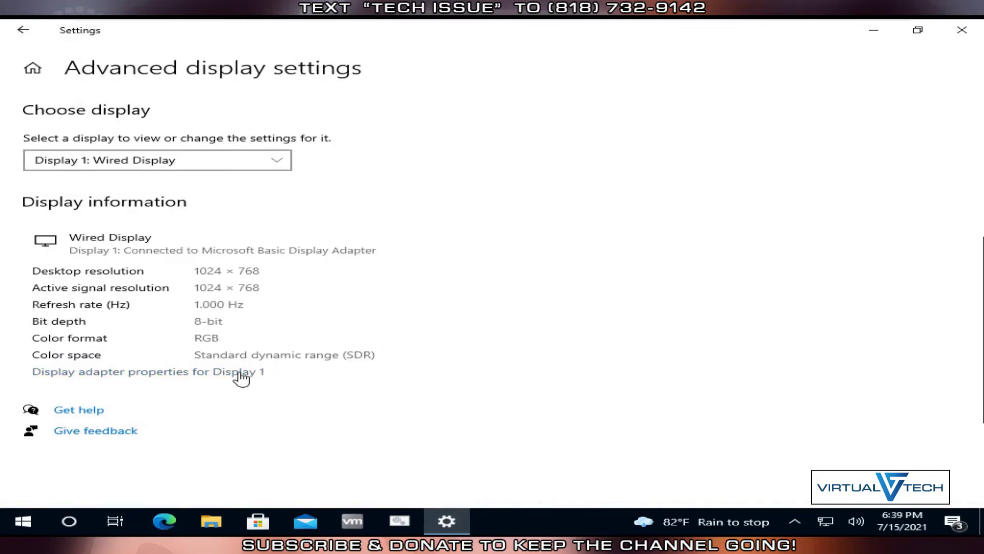
pyautogui.click(207, 374)
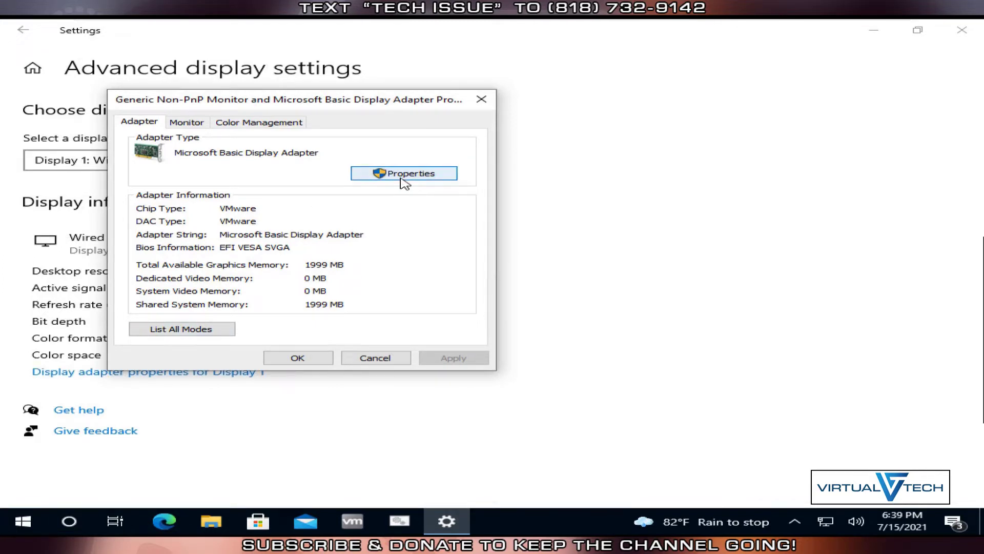
pyautogui.click(403, 173)
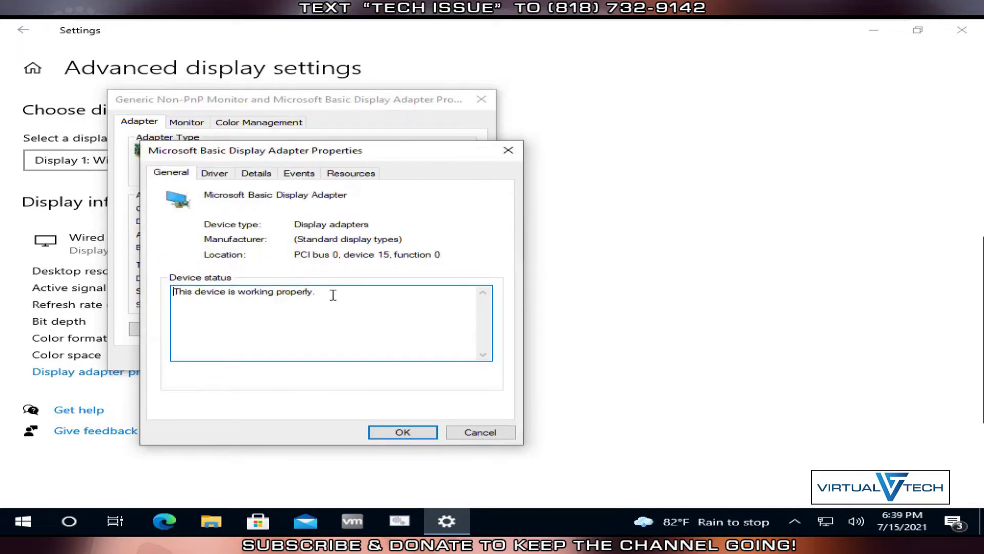
# Uninstall the Microsoft Basic Display Adapter device from its Driver tab
pyautogui.click(221, 179)
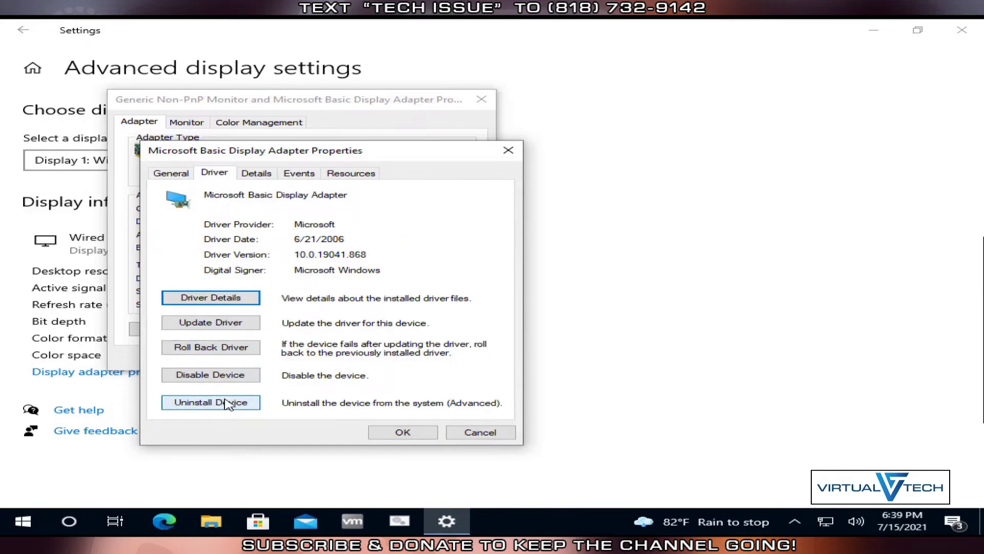
pyautogui.click(234, 407)
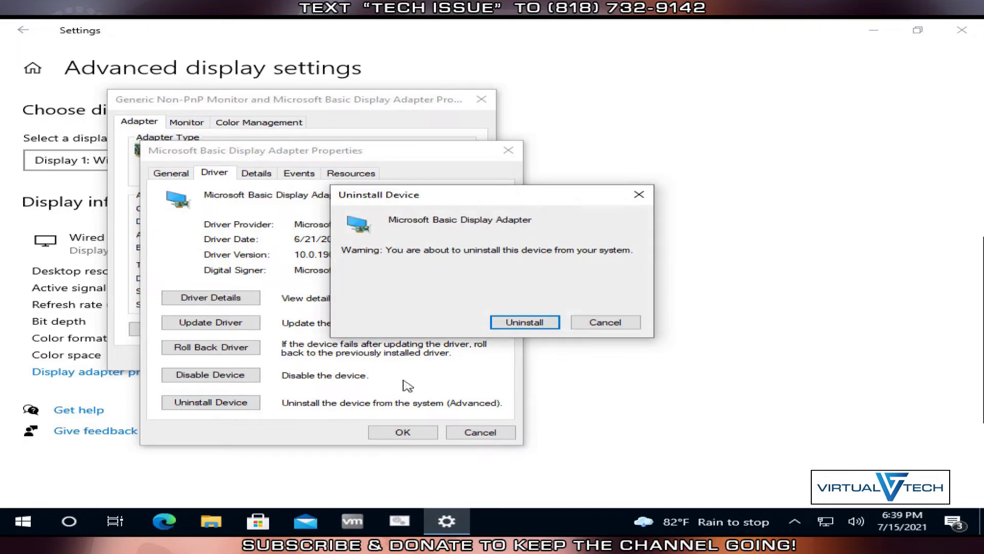
pyautogui.click(522, 324)
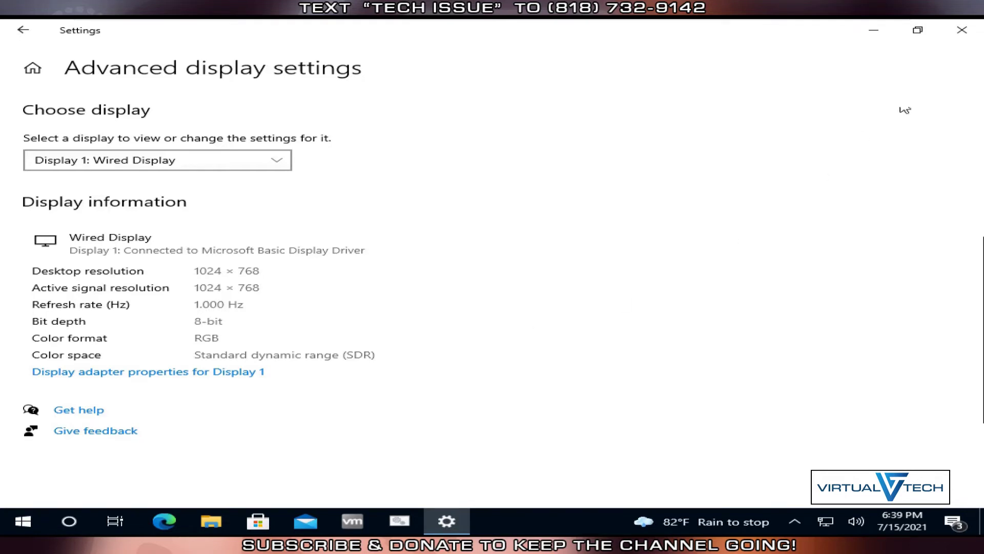
# Close Settings and the adapter properties window, then restart the PC from the Start menu
pyautogui.click(957, 33)
pyautogui.click(343, 358)
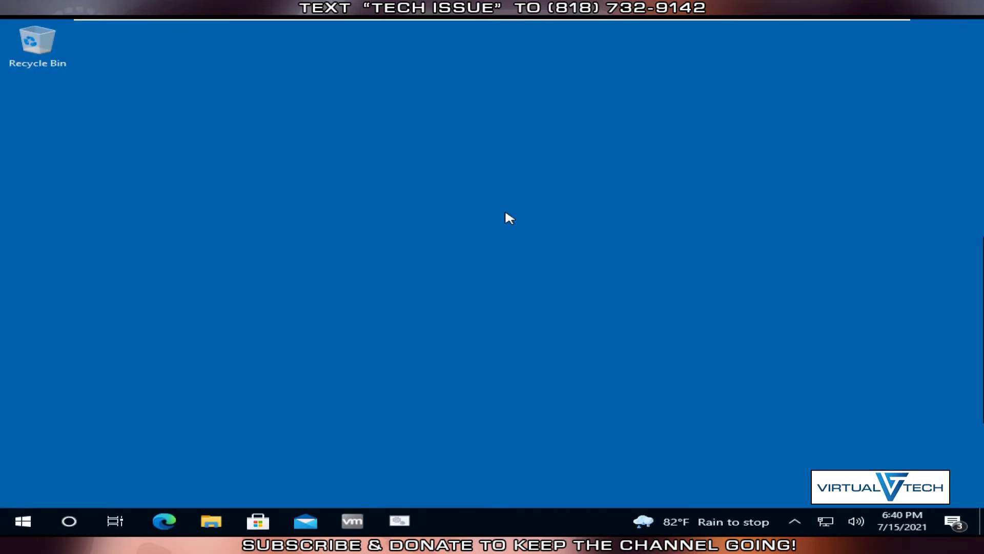
pyautogui.click(16, 515)
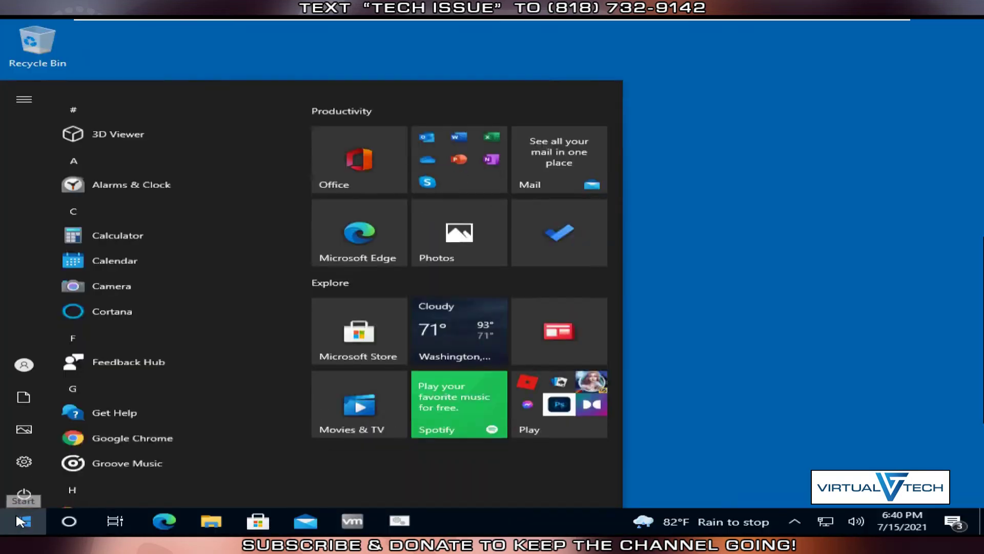
pyautogui.click(33, 489)
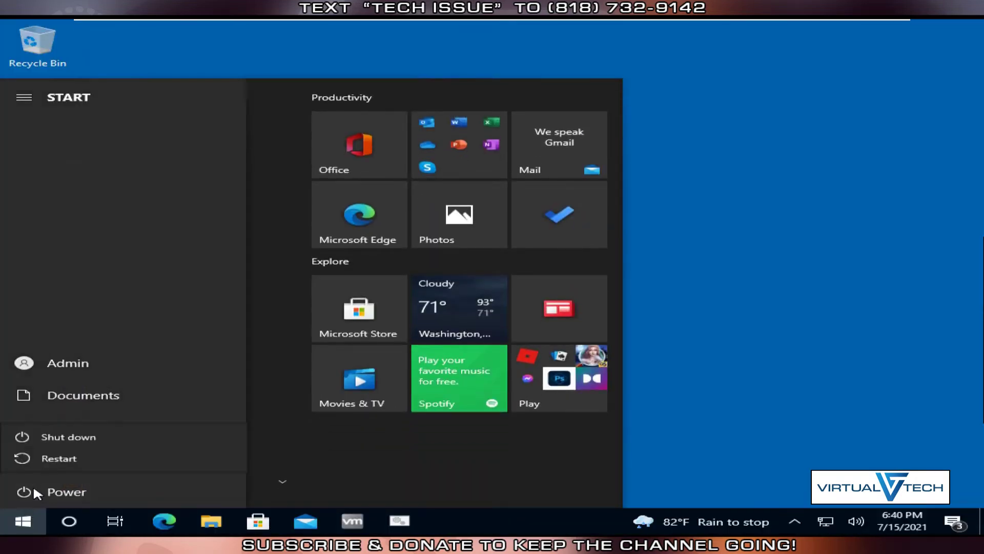
pyautogui.click(58, 462)
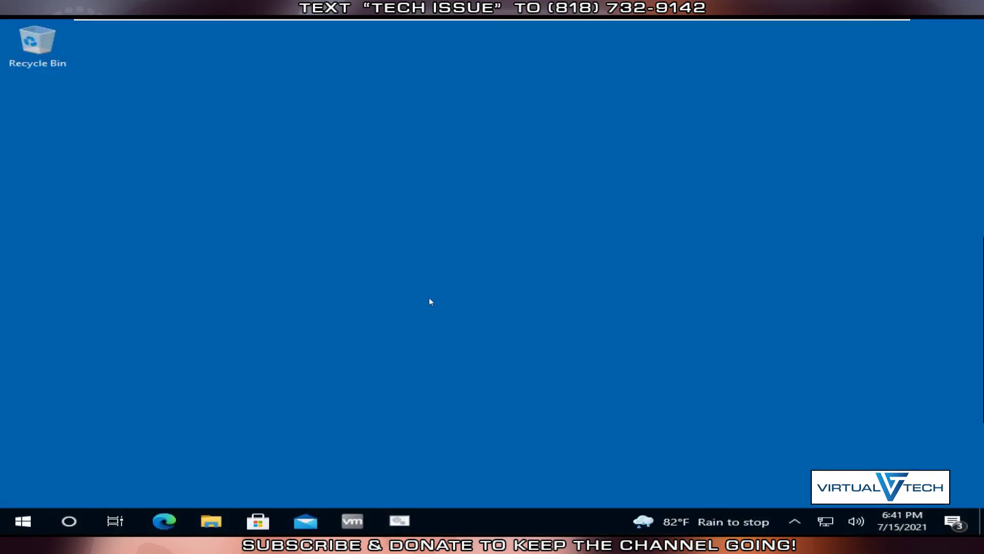
# Open Display settings and confirm the resolution dropdown lists many options, keeping 1024 × 768
pyautogui.rightClick(430, 301)
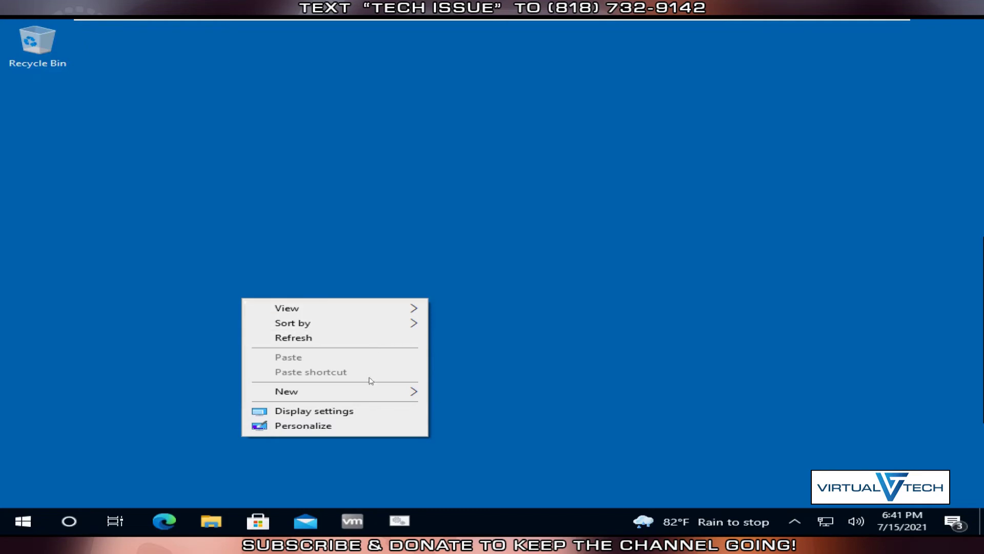
pyautogui.click(360, 410)
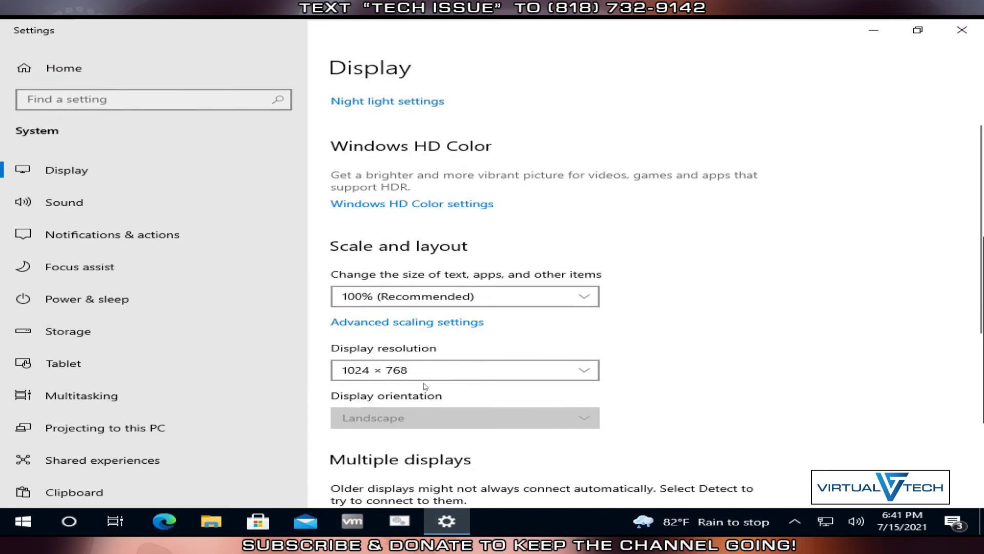
pyautogui.click(501, 371)
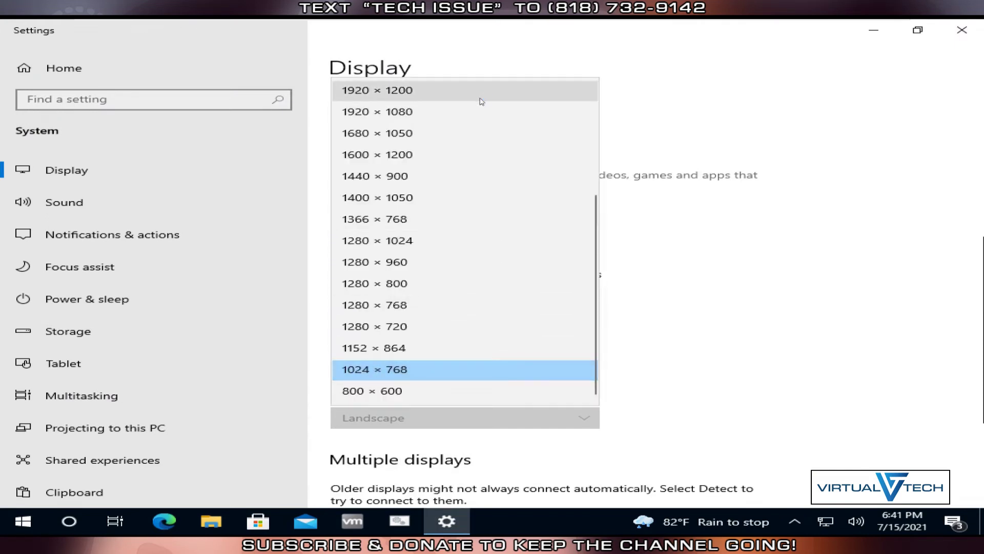
pyautogui.click(687, 344)
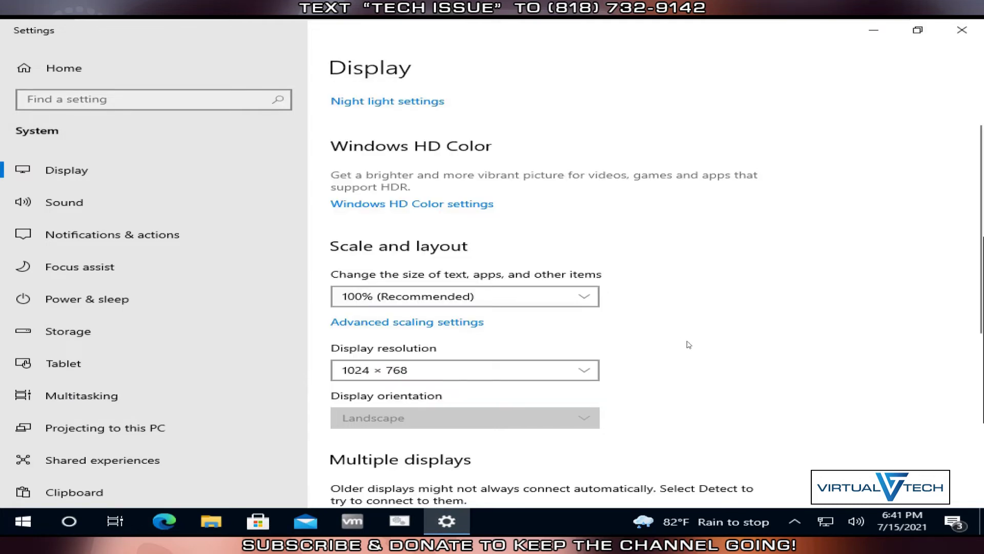